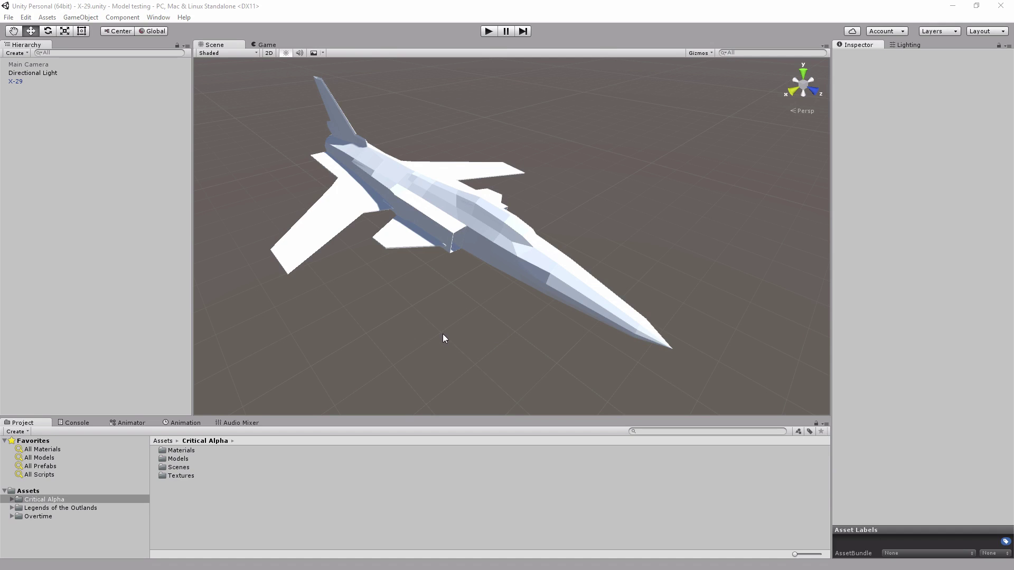
# Switch Blender from the Default layout to UV Editing with the X-29 in edit mode
pyautogui.keyDown('alt'); pyautogui.moveTo(437, 341); pyautogui.dragTo(439, 311); pyautogui.keyUp('alt')
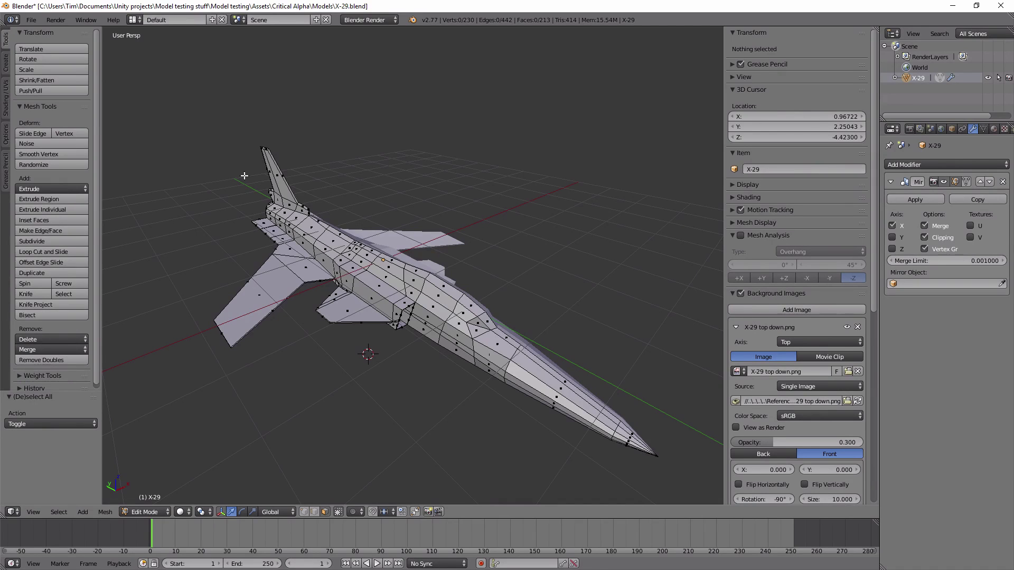
pyautogui.click(134, 19)
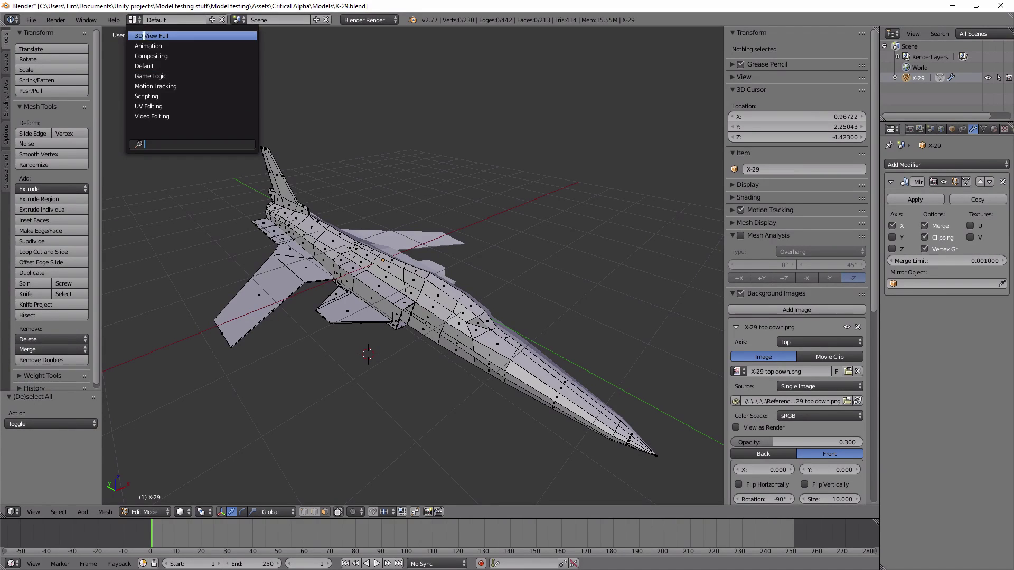
pyautogui.click(151, 106)
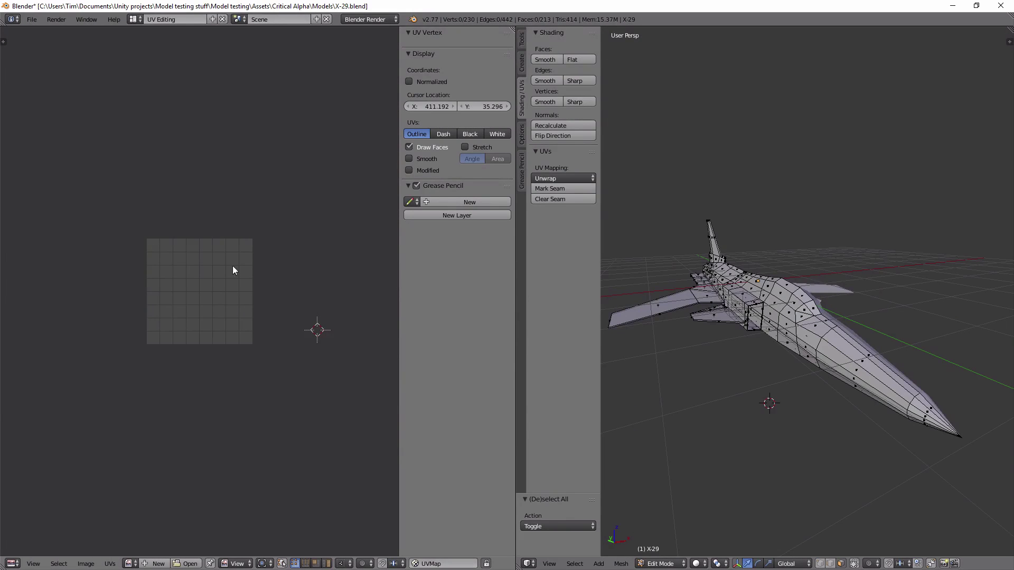
pyautogui.scroll(4, 199, 275)
pyautogui.scroll(-1, 199, 274)
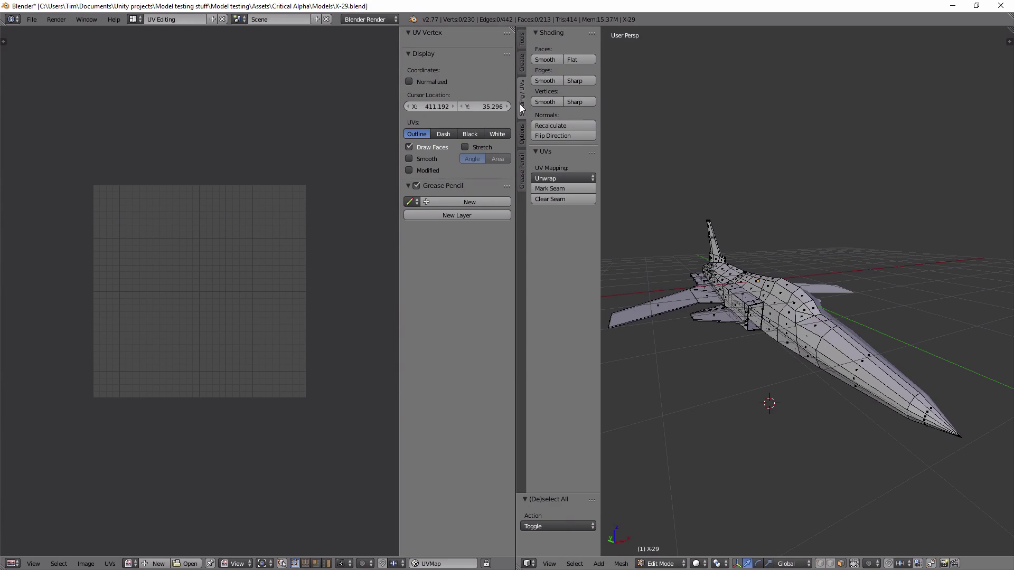
pyautogui.click(569, 178)
# Select the whole X-29 mesh and unwrap it with Smart UV Project, angle limit 66.00
pyautogui.press('a')
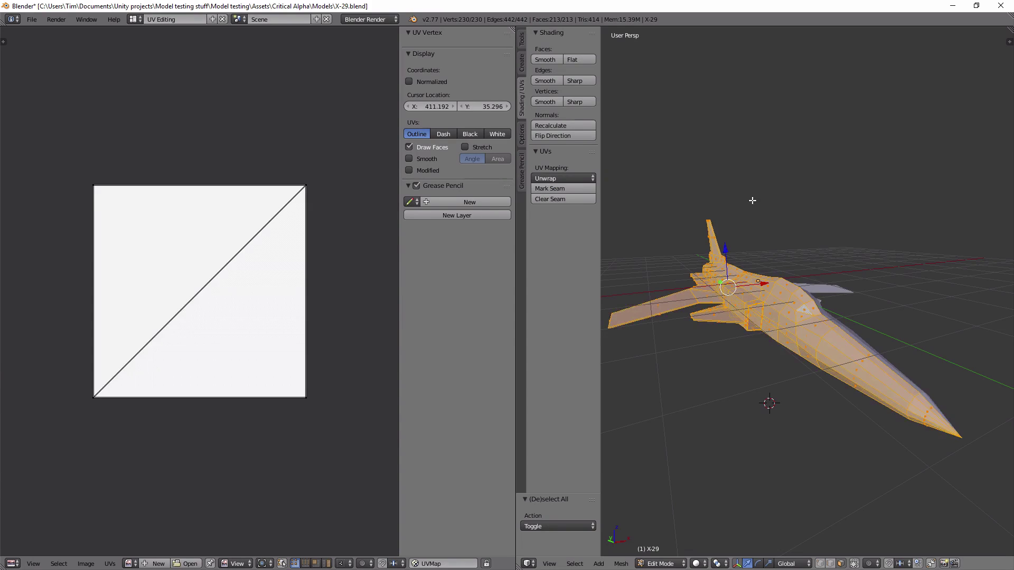
pyautogui.click(574, 176)
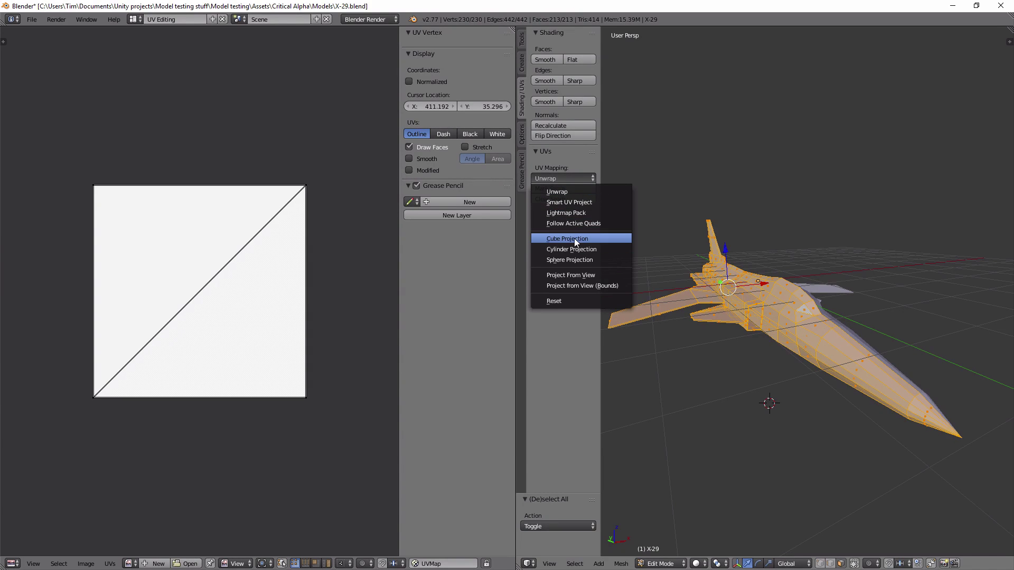
pyautogui.click(571, 201)
pyautogui.click(572, 279)
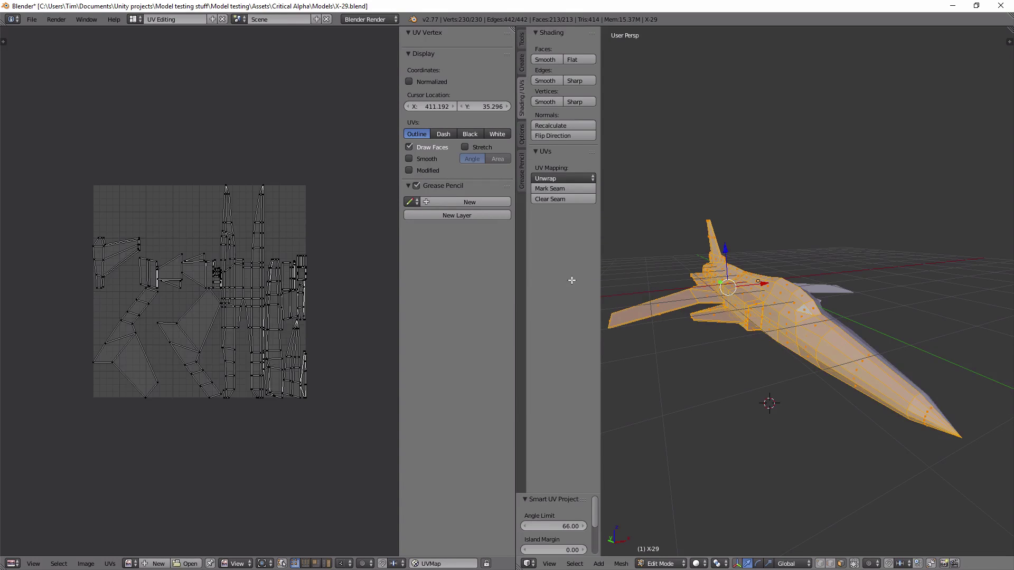
# Load Colour pallet.png from the Critical Alpha > Textures folder into the UV editor
pyautogui.click(185, 564)
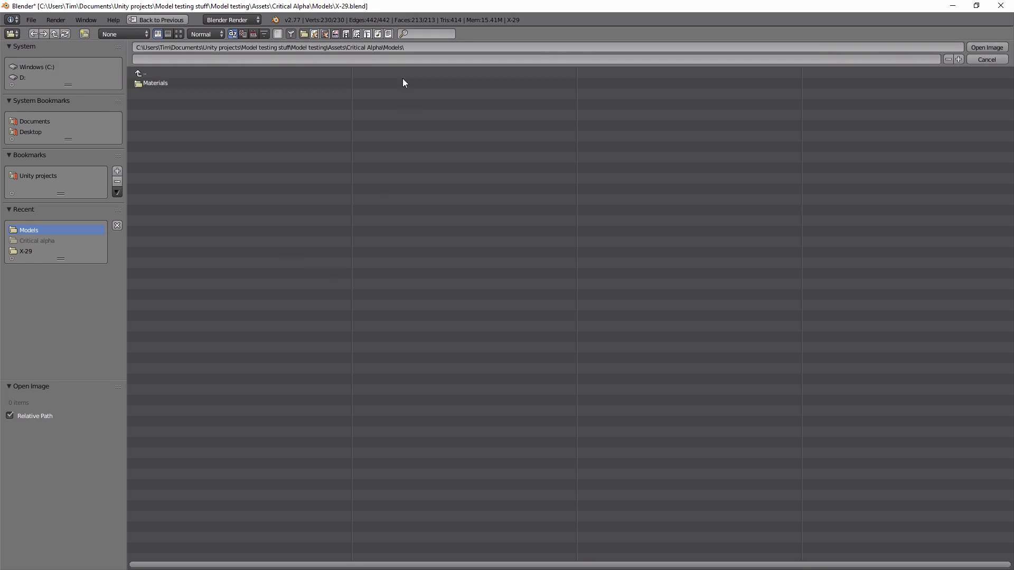
pyautogui.click(139, 72)
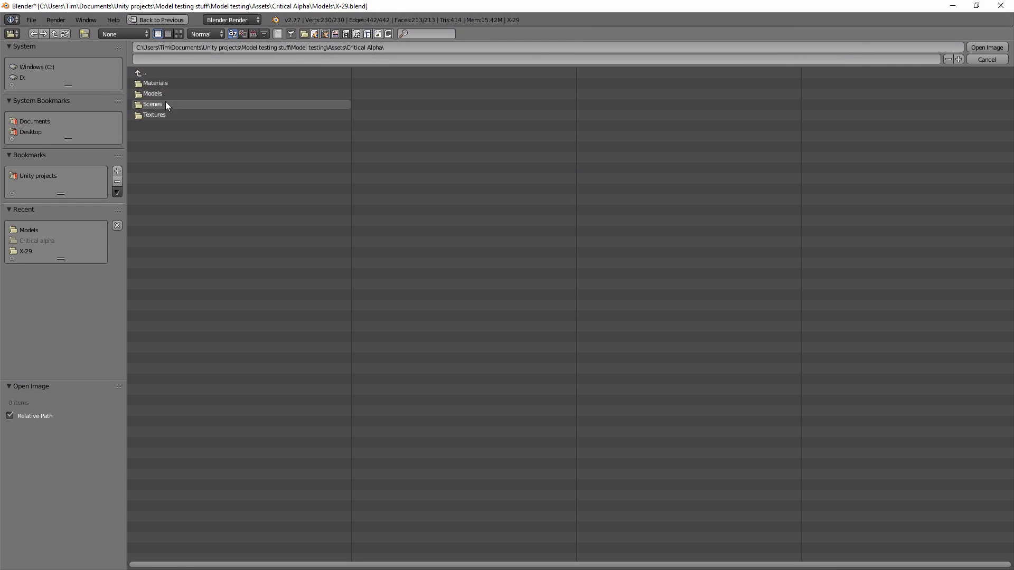
pyautogui.click(154, 114)
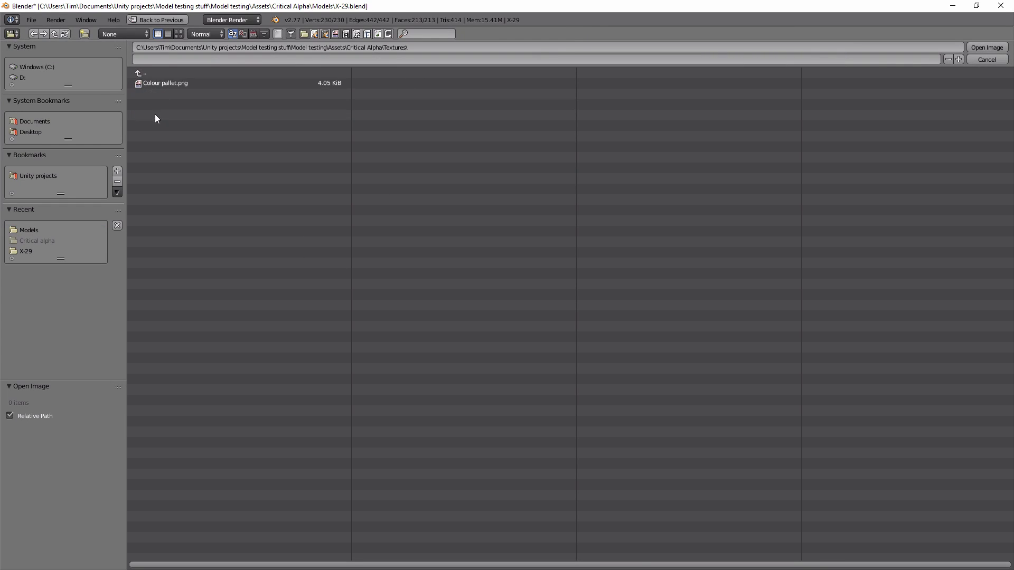
pyautogui.click(149, 83)
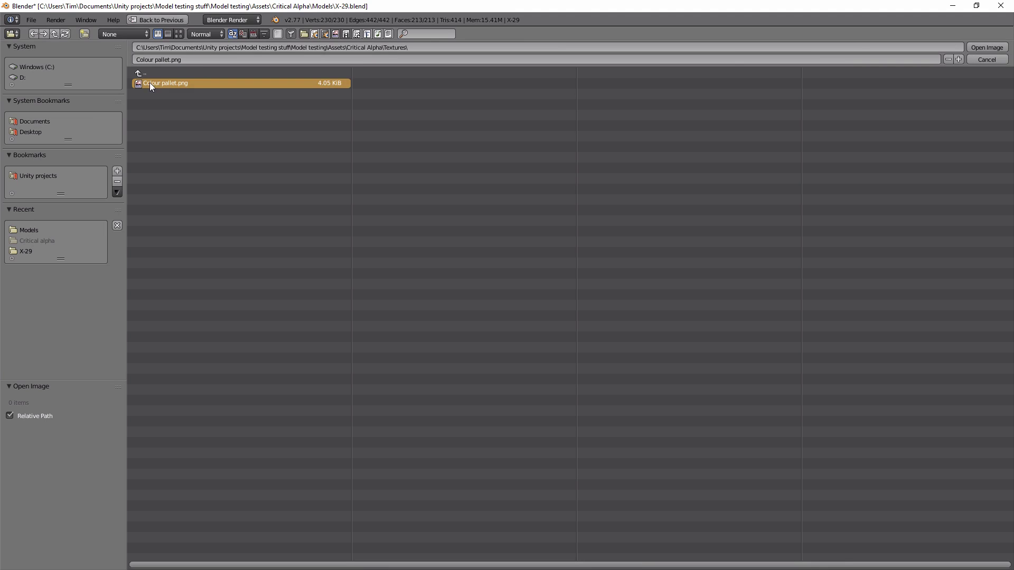
pyautogui.click(986, 47)
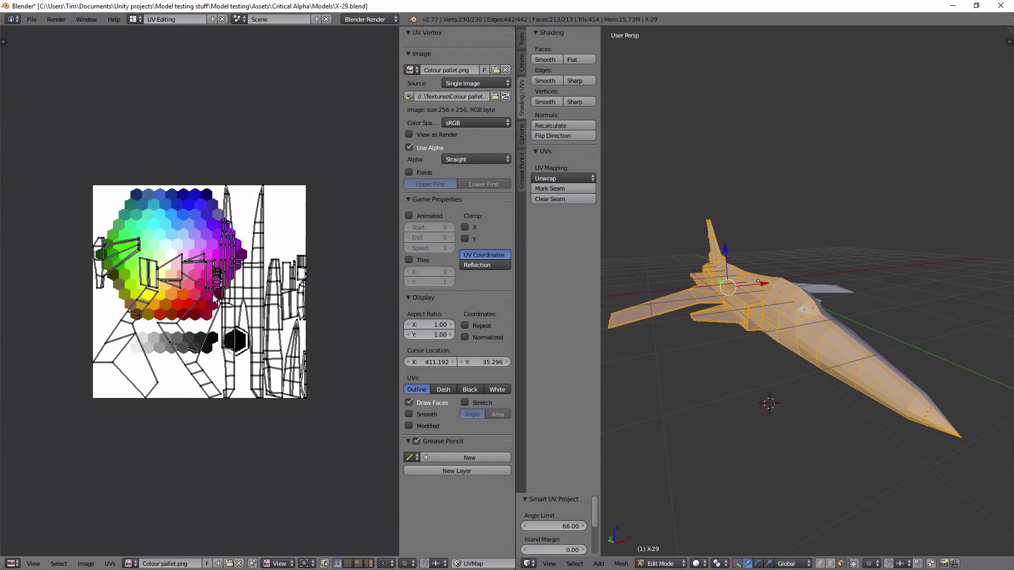
# Select all of the jet's UVs and move them below the palette image
pyautogui.click(172, 272)
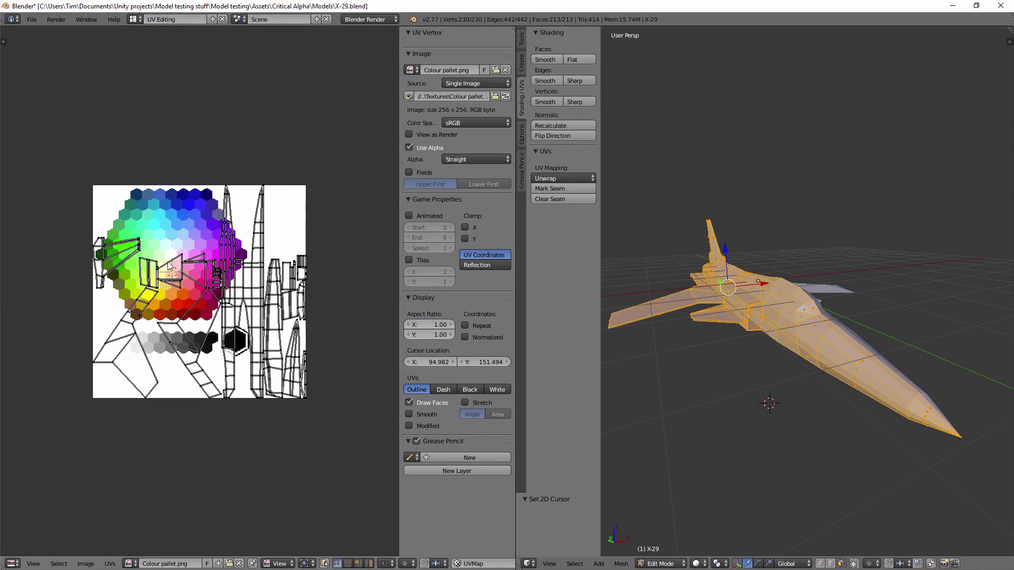
pyautogui.rightClick(178, 280)
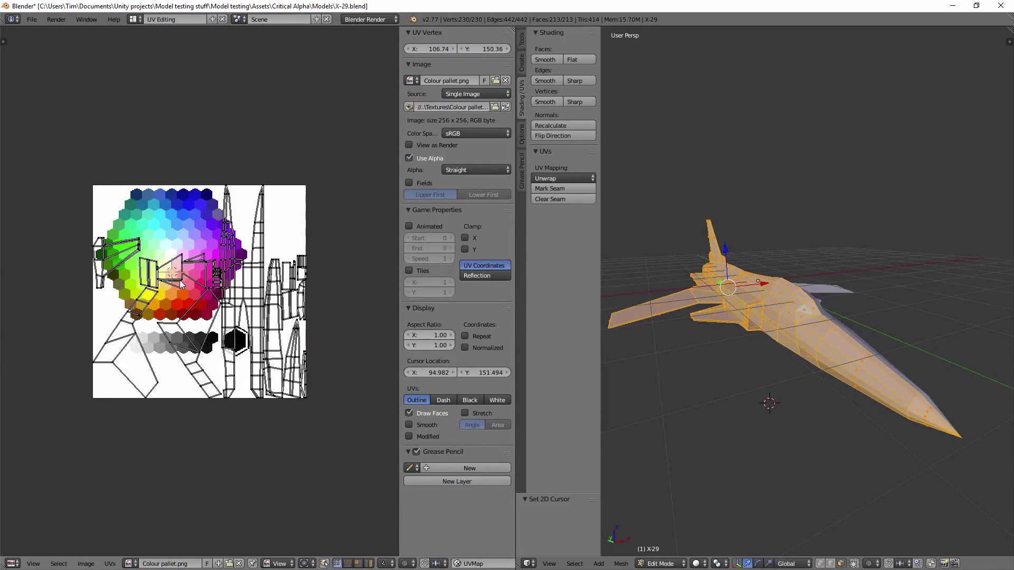
pyautogui.press('a')
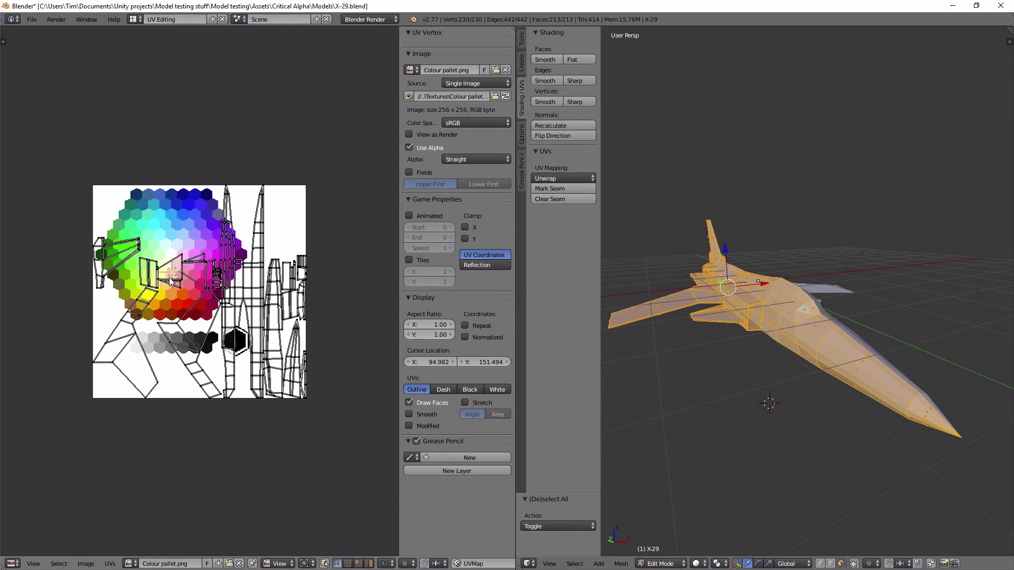
pyautogui.press('a')
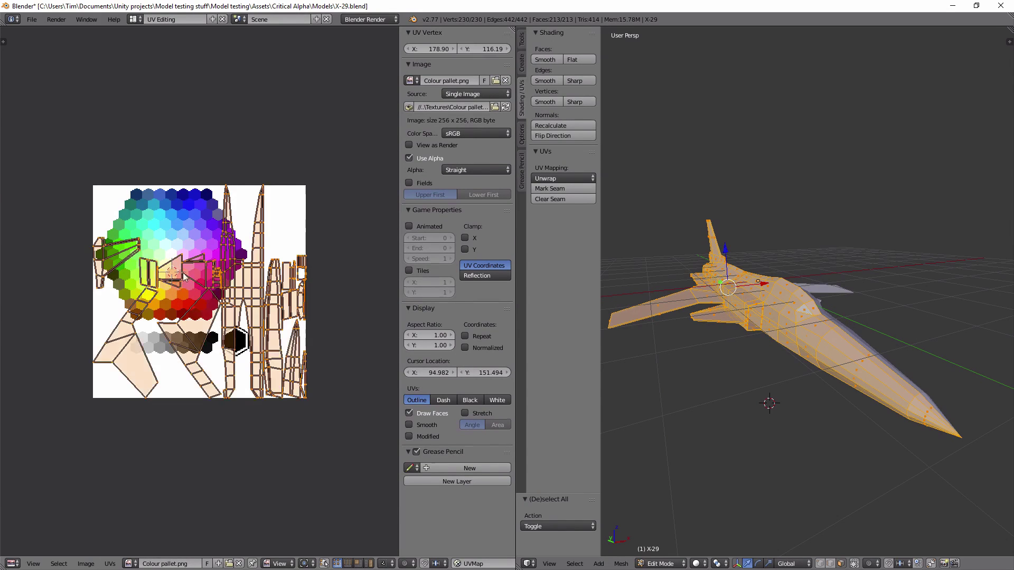
pyautogui.press('g')
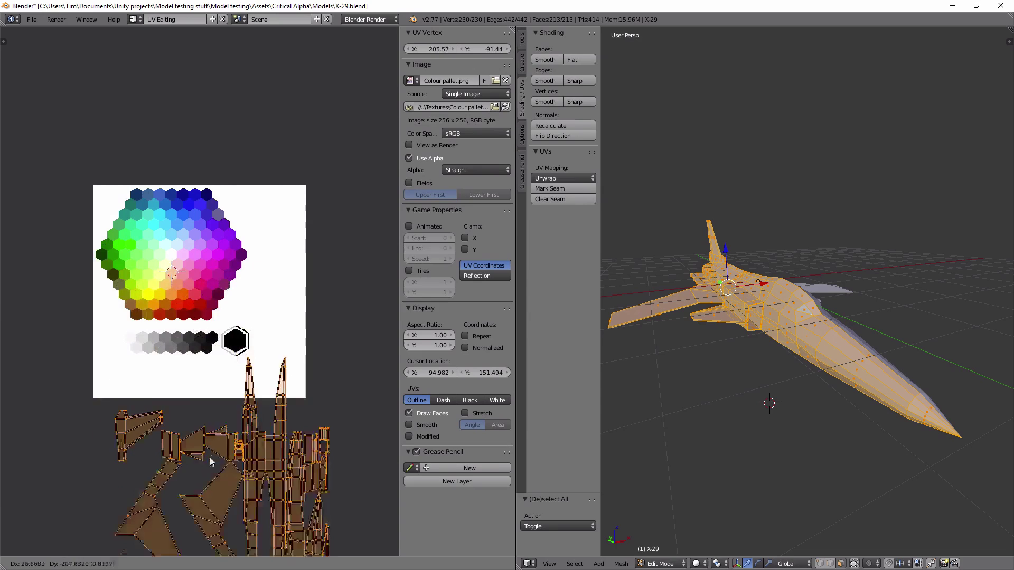
pyautogui.click(210, 506)
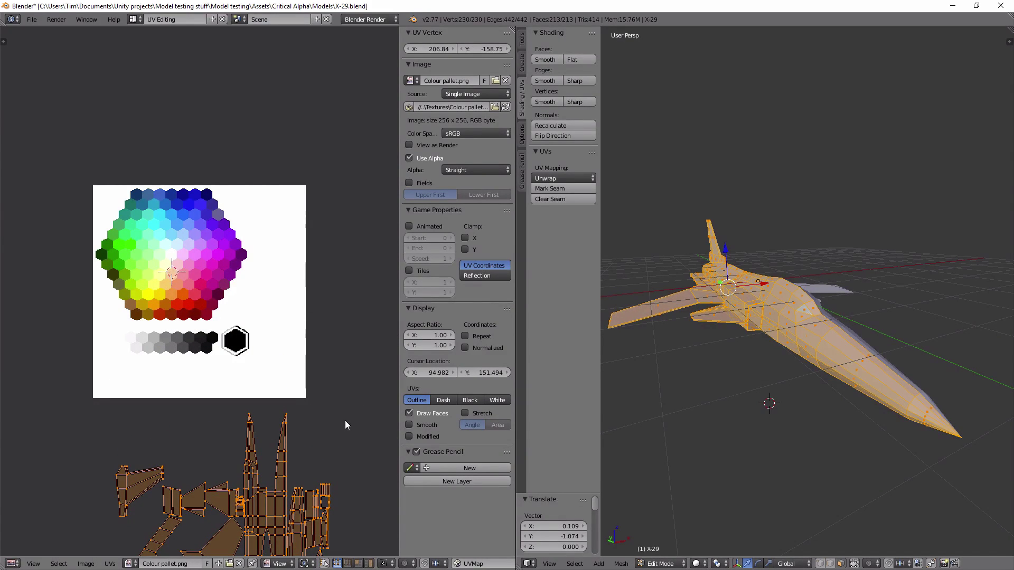
# Scale the UVs down to a tiny point and place them on the off-white swatch
pyautogui.press('s')
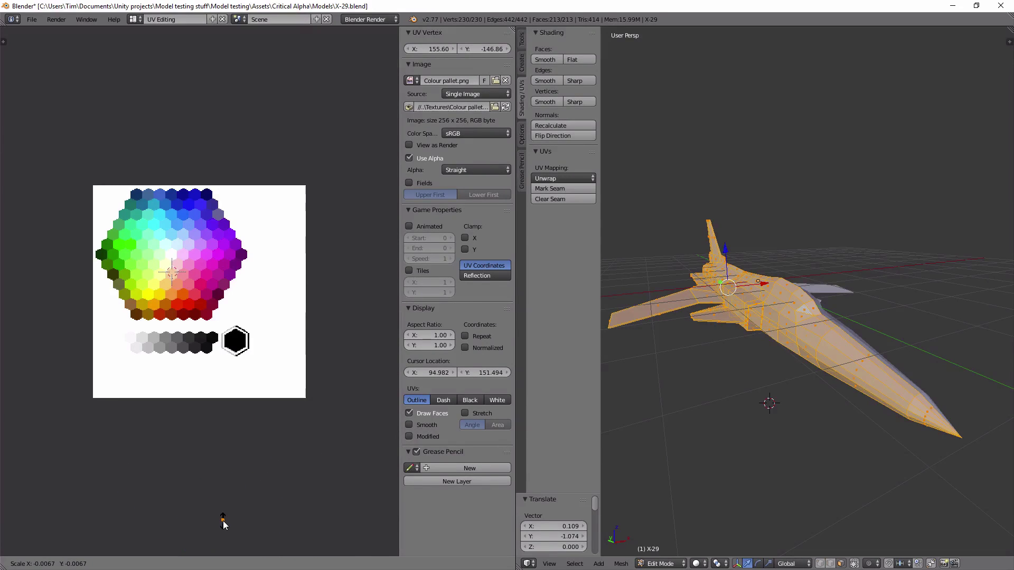
pyautogui.click(222, 524)
pyautogui.press('g')
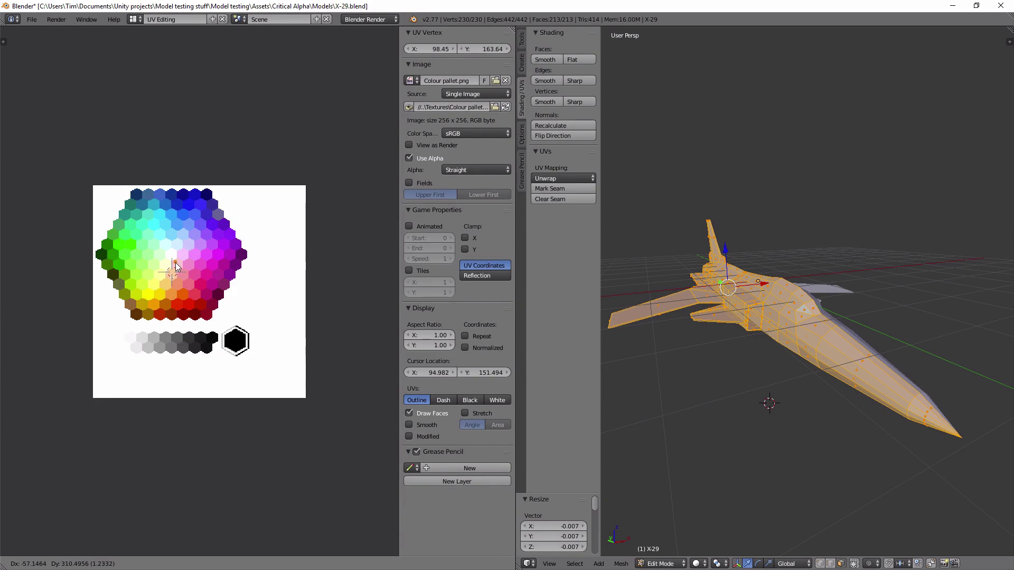
pyautogui.click(138, 349)
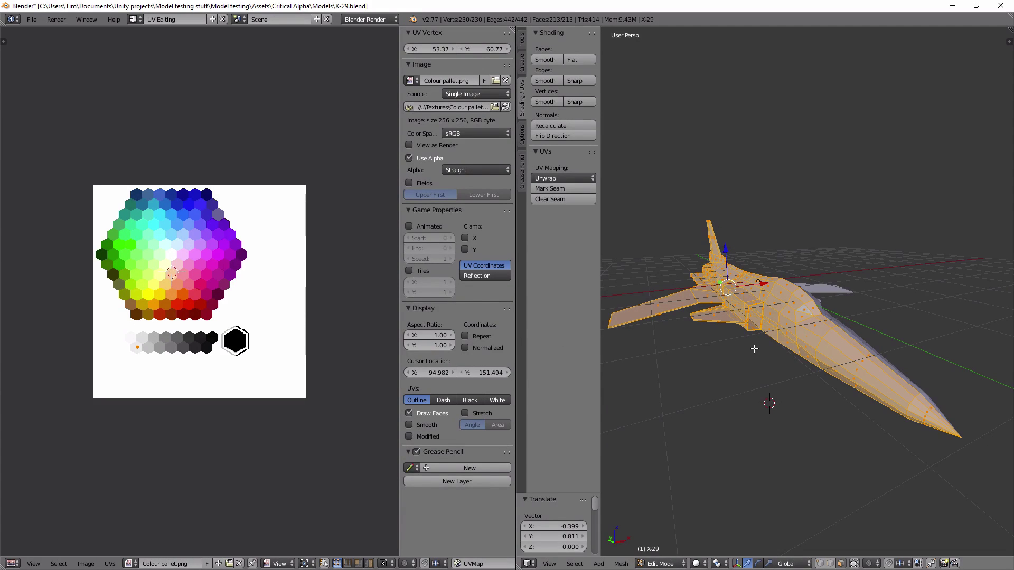
# Select the cockpit canopy faces along the X-29's upper fuselage
pyautogui.moveTo(755, 349)
pyautogui.mouseDown(button='middle')
pyautogui.moveTo(746, 369)
pyautogui.moveTo(760, 361)
pyautogui.mouseUp(button='middle')
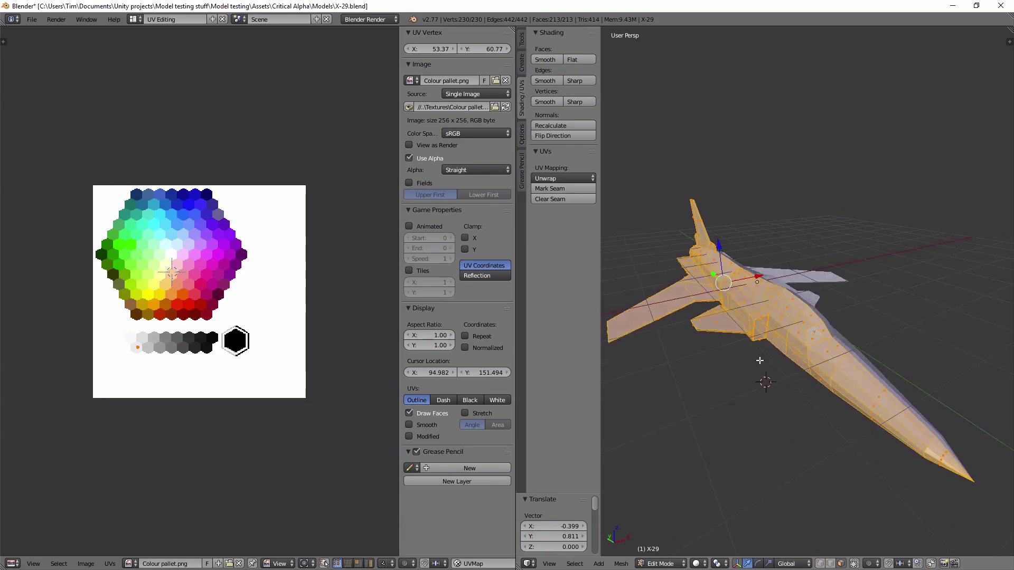
pyautogui.rightClick(815, 334)
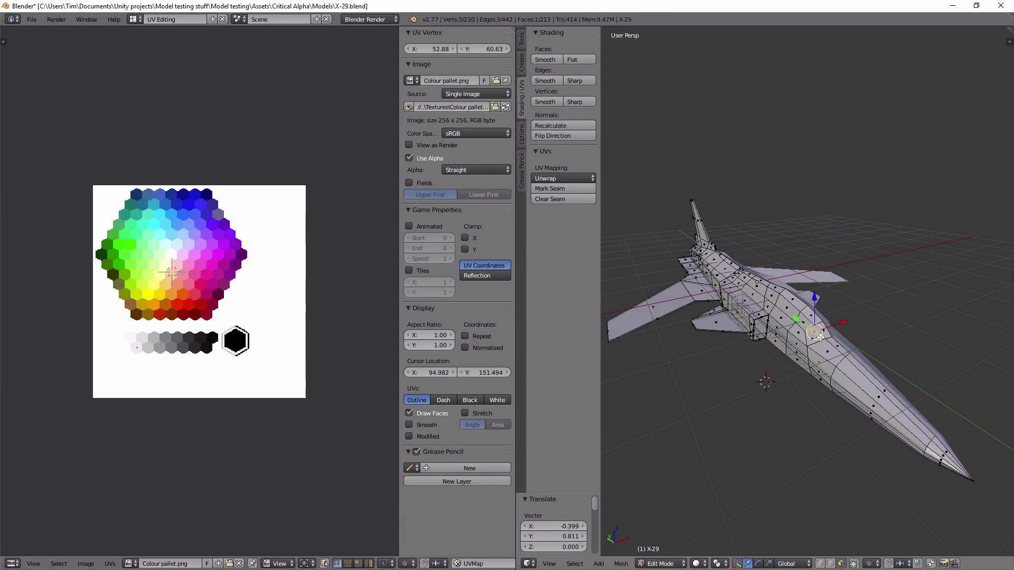
pyautogui.scroll(3, 820, 336)
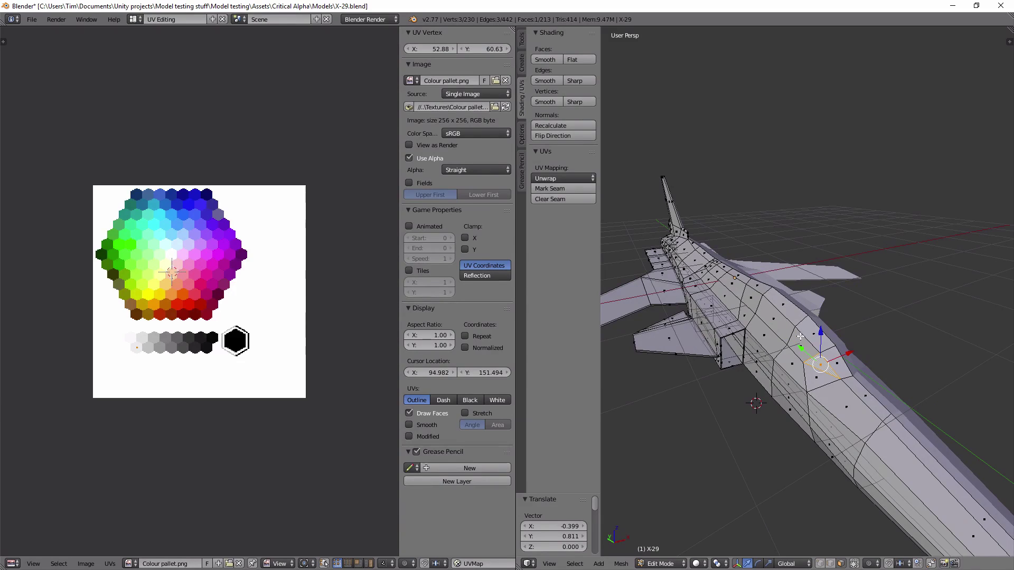
pyautogui.keyDown('shift'); pyautogui.rightClick(803, 347); pyautogui.keyUp('shift')
pyautogui.keyDown('shift'); pyautogui.rightClick(779, 320); pyautogui.keyUp('shift')
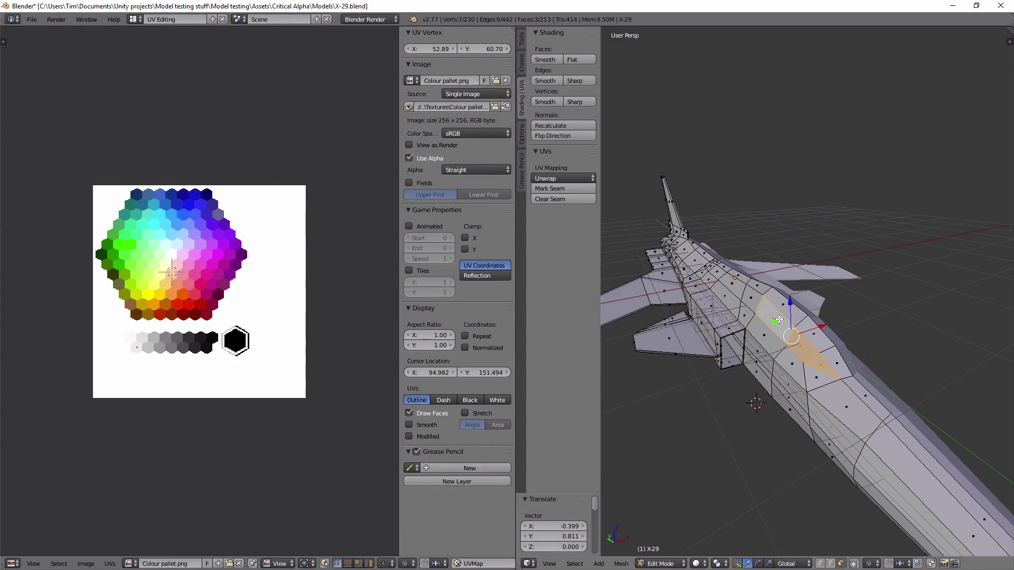
pyautogui.keyDown('shift'); pyautogui.rightClick(748, 299); pyautogui.keyUp('shift')
pyautogui.keyDown('shift'); pyautogui.rightClick(759, 290); pyautogui.keyUp('shift')
pyautogui.keyDown('shift'); pyautogui.rightClick(781, 304); pyautogui.keyUp('shift')
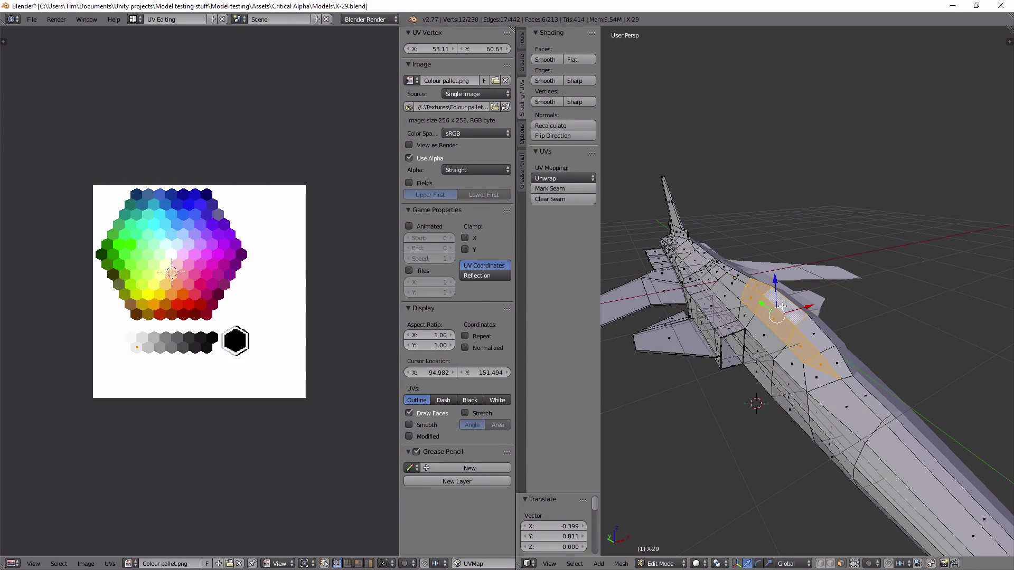
pyautogui.keyDown('shift'); pyautogui.rightClick(811, 335); pyautogui.keyUp('shift')
# Add the remaining canopy faces and move their UVs onto the black swatch
pyautogui.keyDown('shift'); pyautogui.rightClick(838, 364); pyautogui.keyUp('shift')
pyautogui.keyDown('shift'); pyautogui.rightClick(824, 348); pyautogui.keyUp('shift')
pyautogui.moveTo(824, 349)
pyautogui.mouseDown(button='middle')
pyautogui.moveTo(752, 379)
pyautogui.moveTo(784, 395)
pyautogui.moveTo(838, 363)
pyautogui.mouseUp(button='middle')
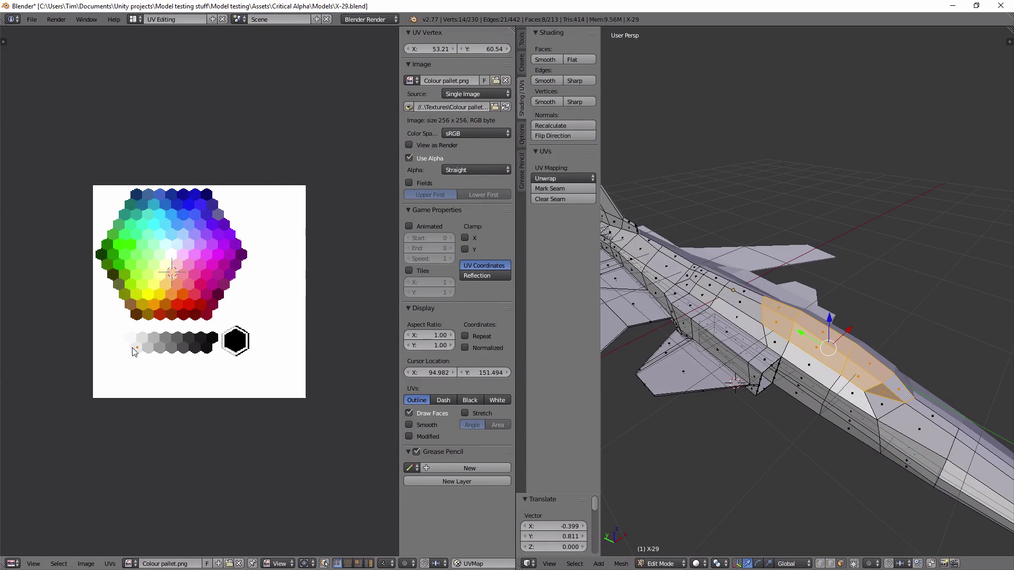
pyautogui.press('g')
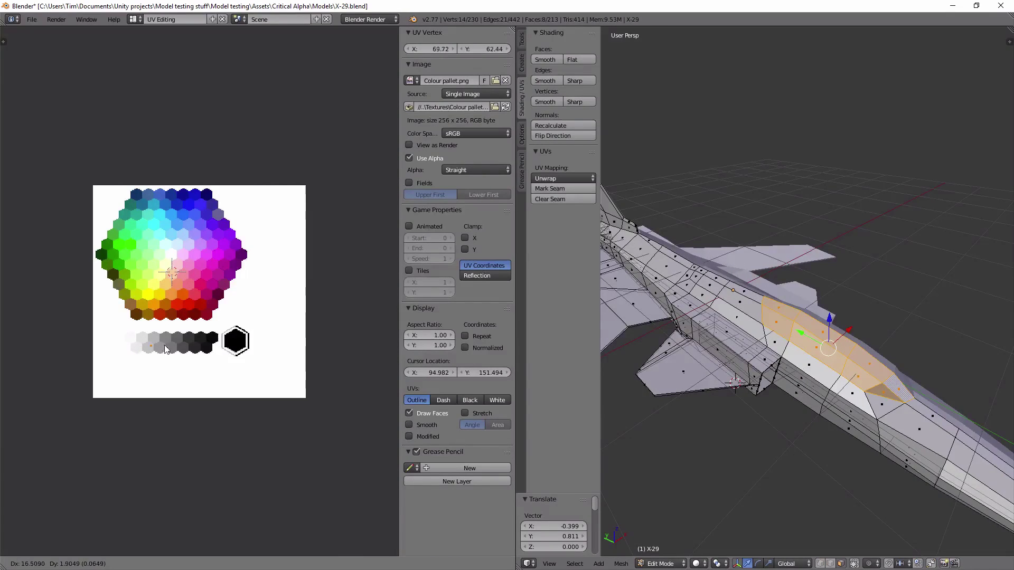
pyautogui.click(226, 341)
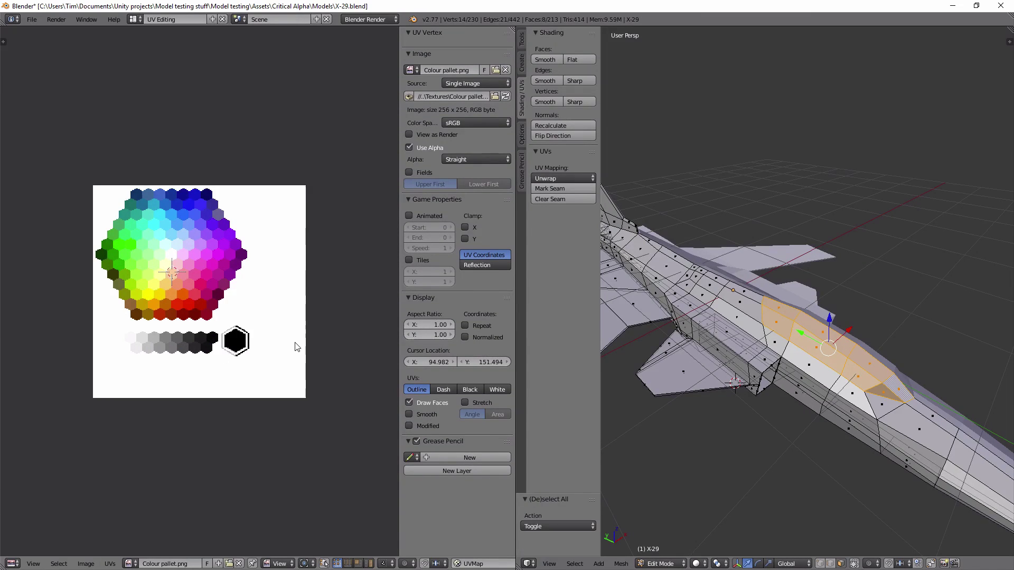
# Select the whole aircraft mesh and save X-29.blend via File > Save
pyautogui.press('a')
pyautogui.press('a')
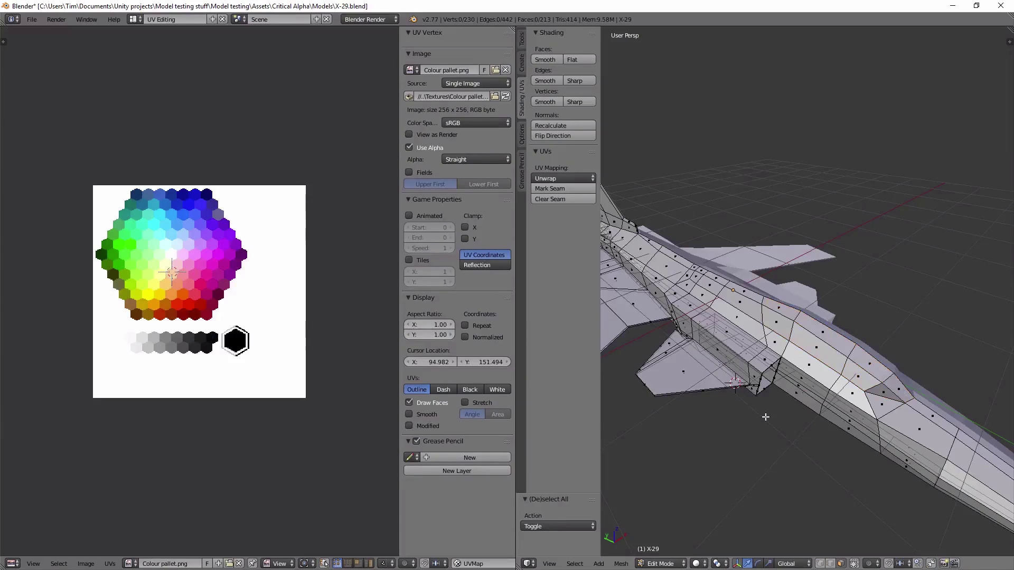
pyautogui.press('a')
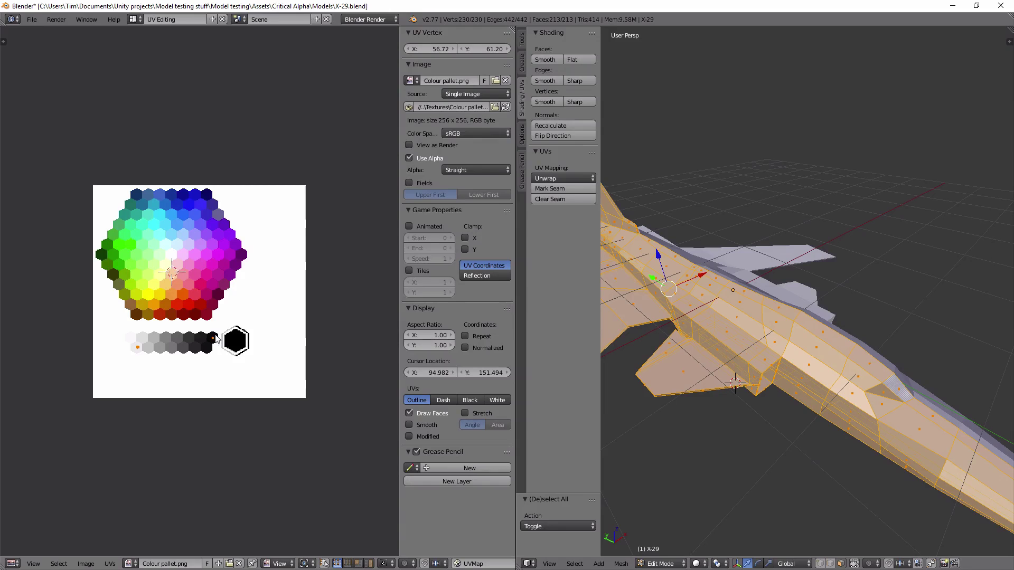
pyautogui.scroll(-4, 751, 371)
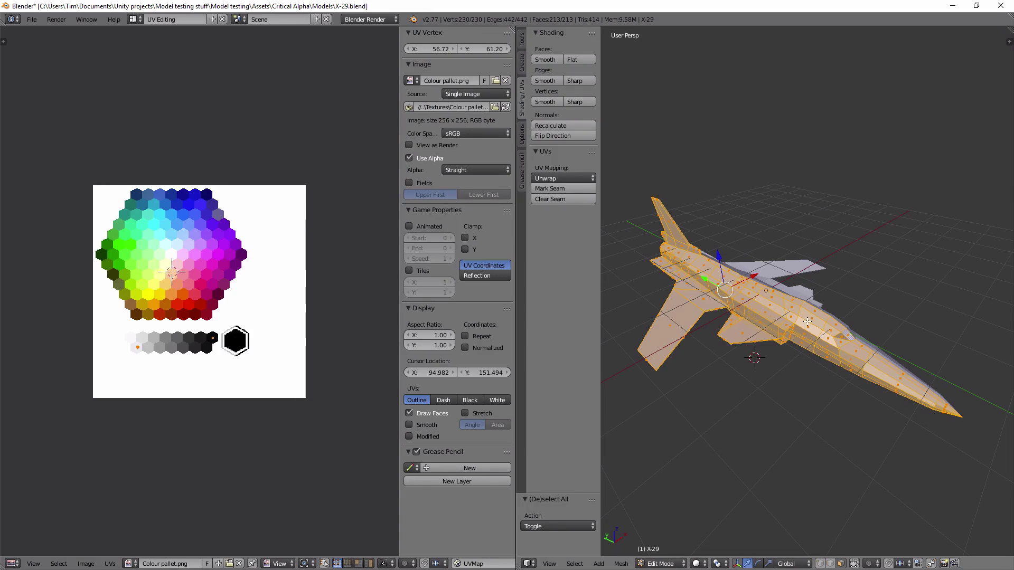
pyautogui.click(31, 19)
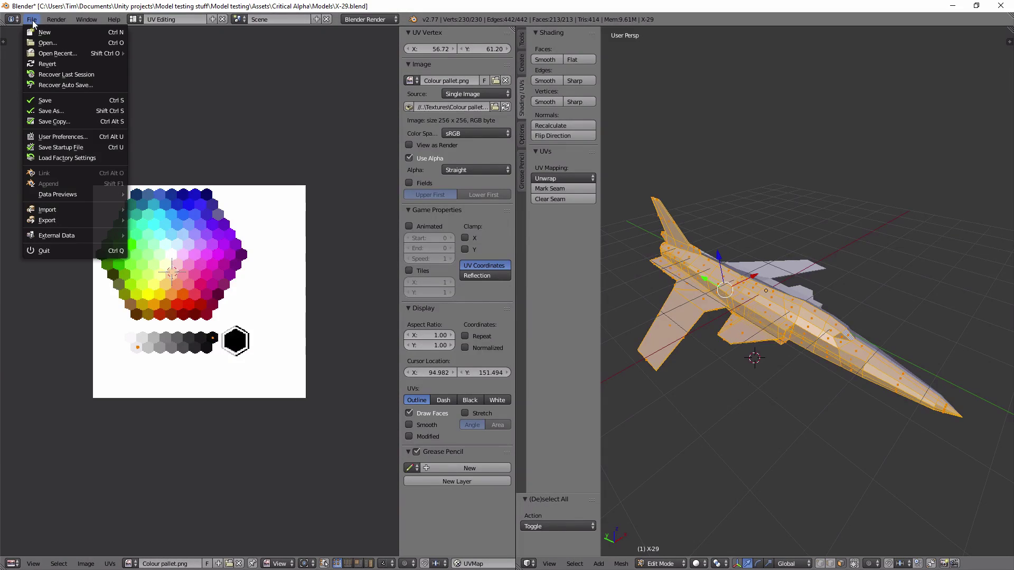
pyautogui.click(50, 100)
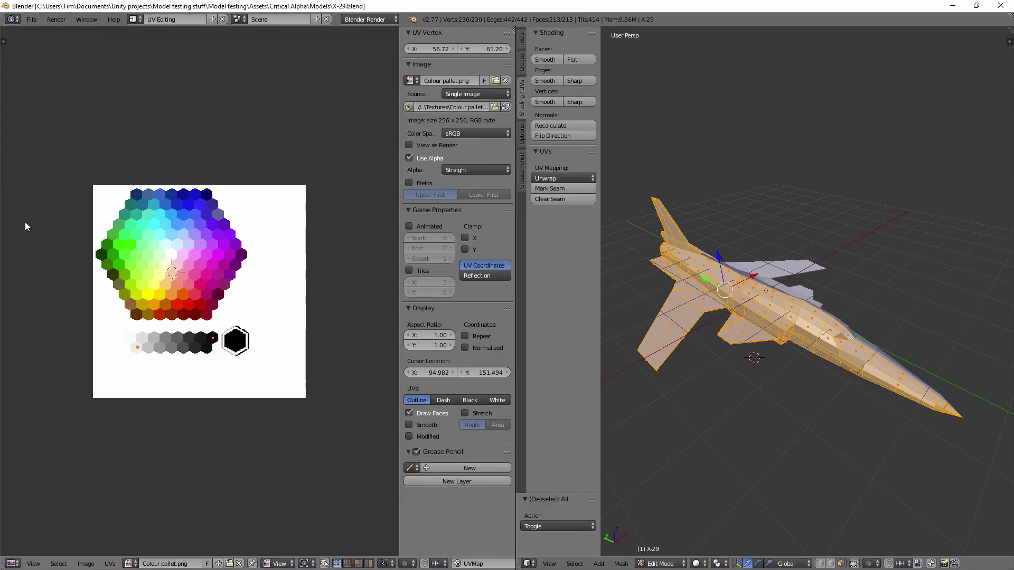
# In Unity, orbit the X-29 from side, top and three-quarter views to check its texture
pyautogui.hotkey('alt', 'Tab')
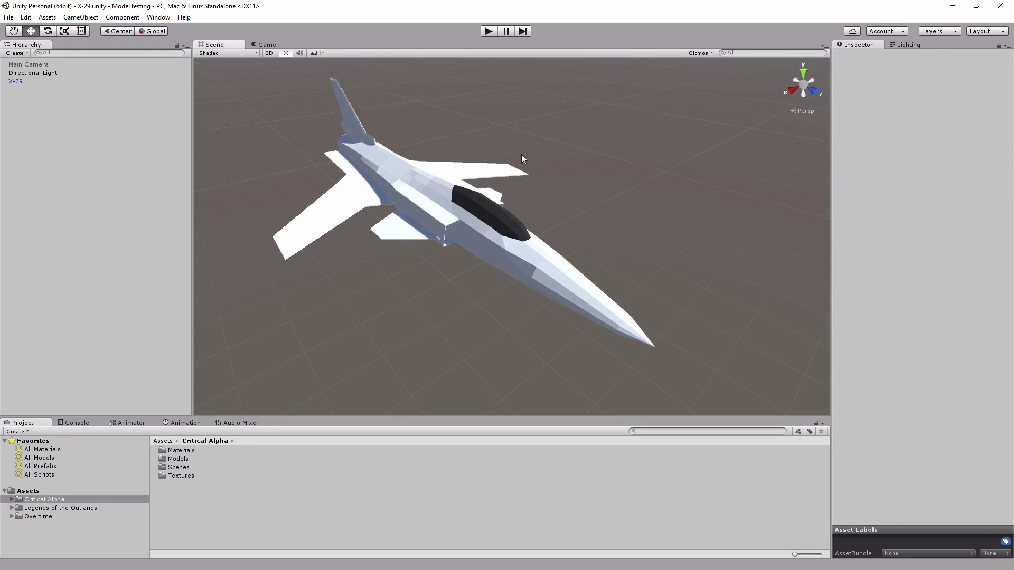
pyautogui.keyDown('alt'); pyautogui.moveTo(470, 272); pyautogui.dragTo(347, 298); pyautogui.keyUp('alt')
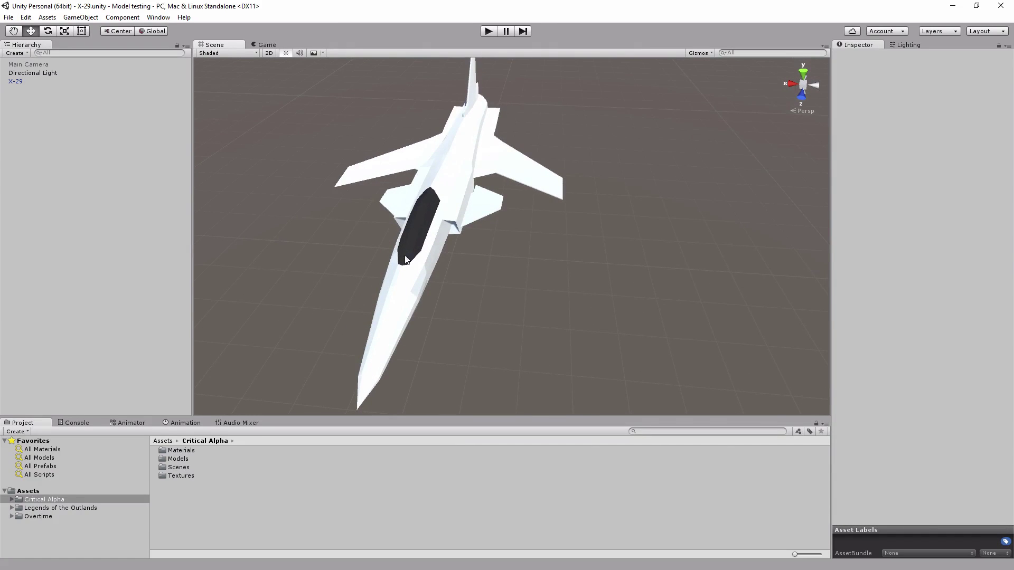
pyautogui.keyDown('alt'); pyautogui.moveTo(319, 278); pyautogui.dragTo(492, 247); pyautogui.keyUp('alt')
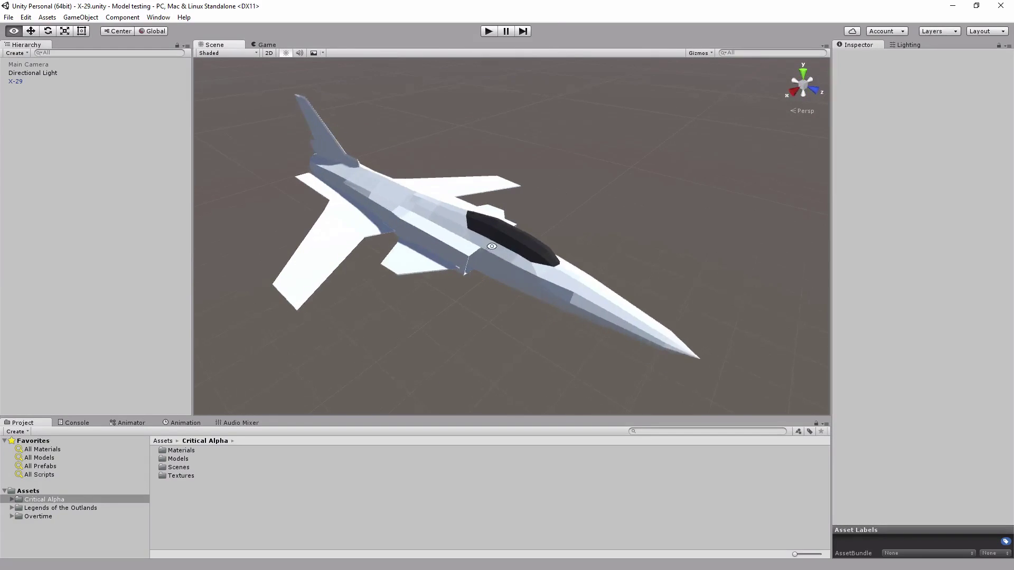
pyautogui.keyDown('alt'); pyautogui.moveTo(569, 249); pyautogui.dragTo(447, 233); pyautogui.keyUp('alt')
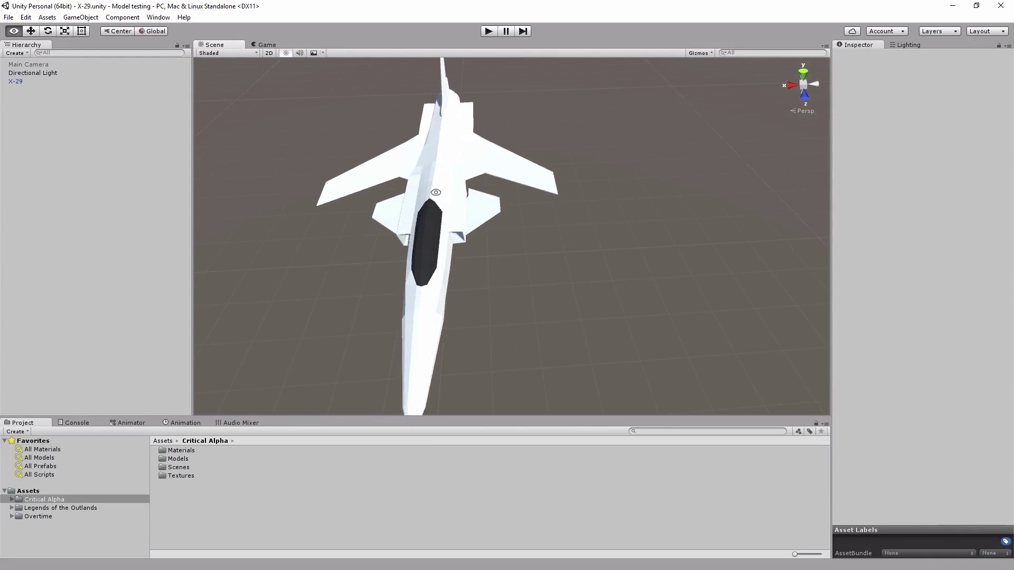
pyautogui.keyDown('alt'); pyautogui.moveTo(362, 294); pyautogui.dragTo(463, 285); pyautogui.keyUp('alt')
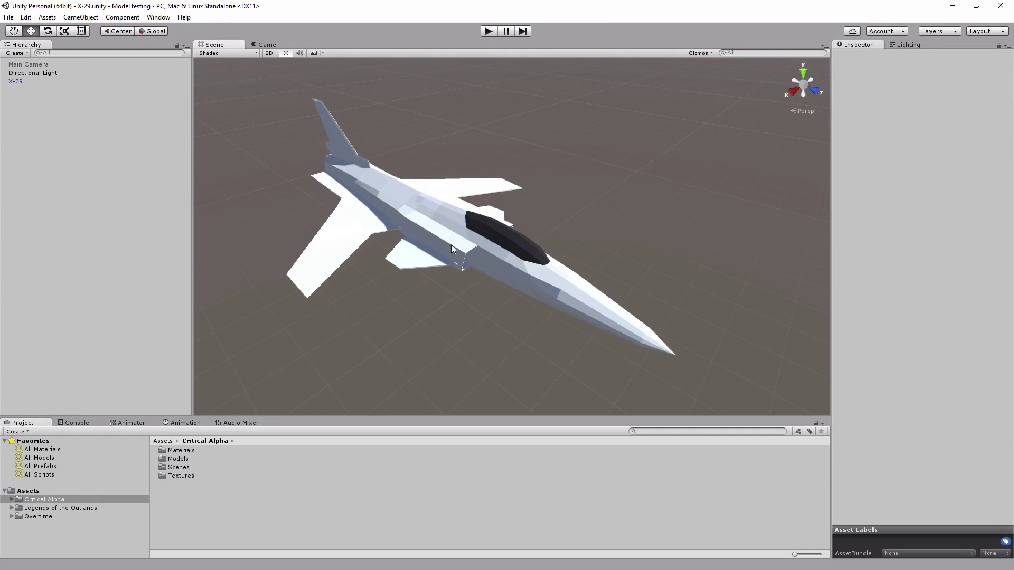
pyautogui.keyDown('alt'); pyautogui.moveTo(518, 304); pyautogui.dragTo(441, 290); pyautogui.keyUp('alt')
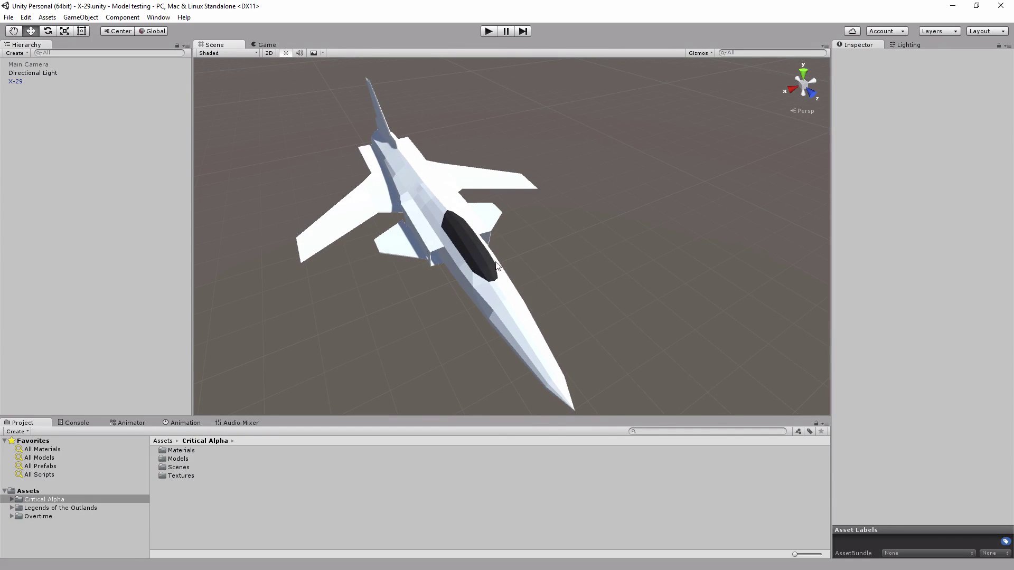
# Inspect the X-29's Colour palette material, then open the Textures folder holding Colour pallet
pyautogui.click(15, 81)
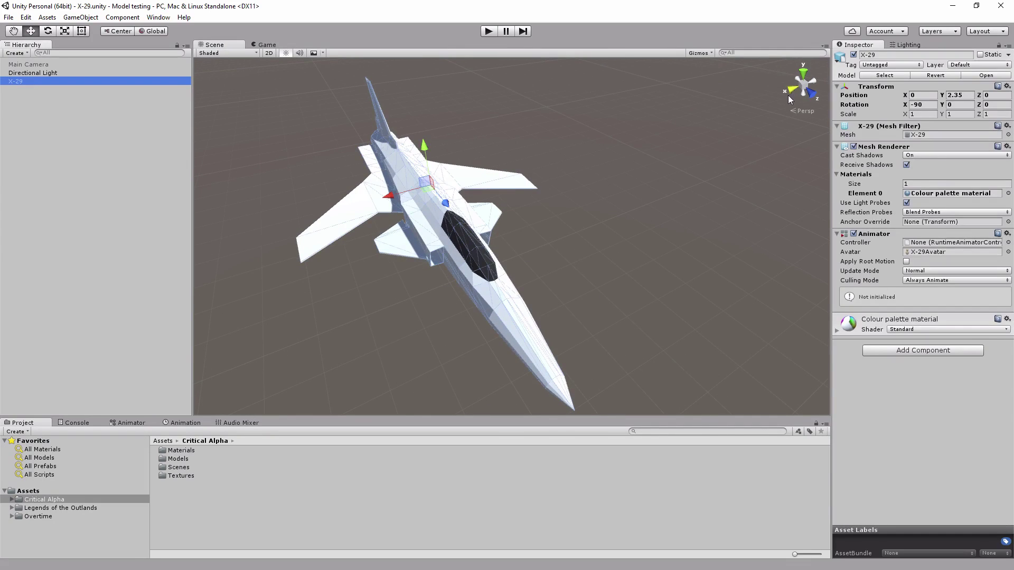
pyautogui.click(947, 193)
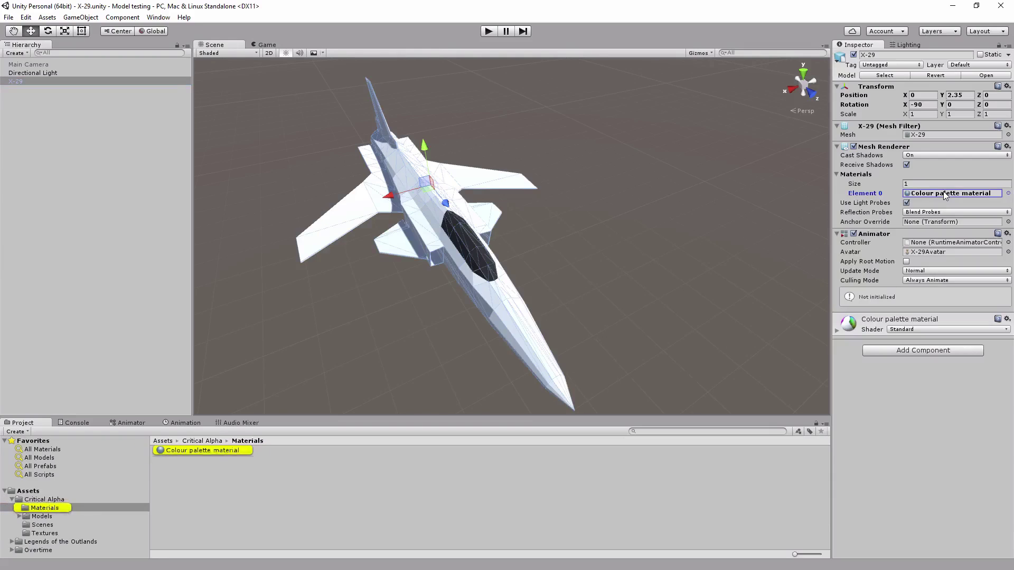
pyautogui.click(194, 452)
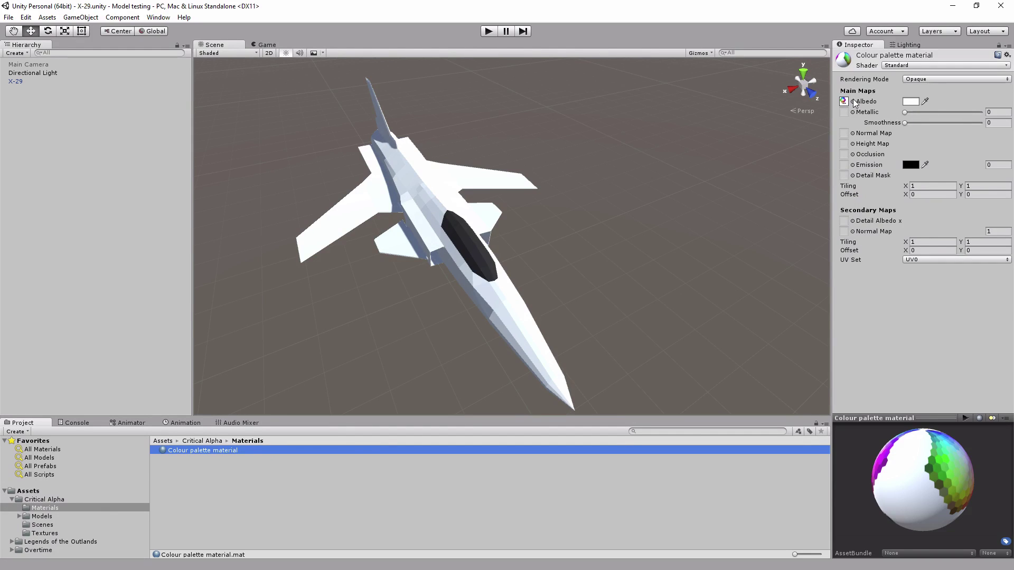
pyautogui.click(45, 534)
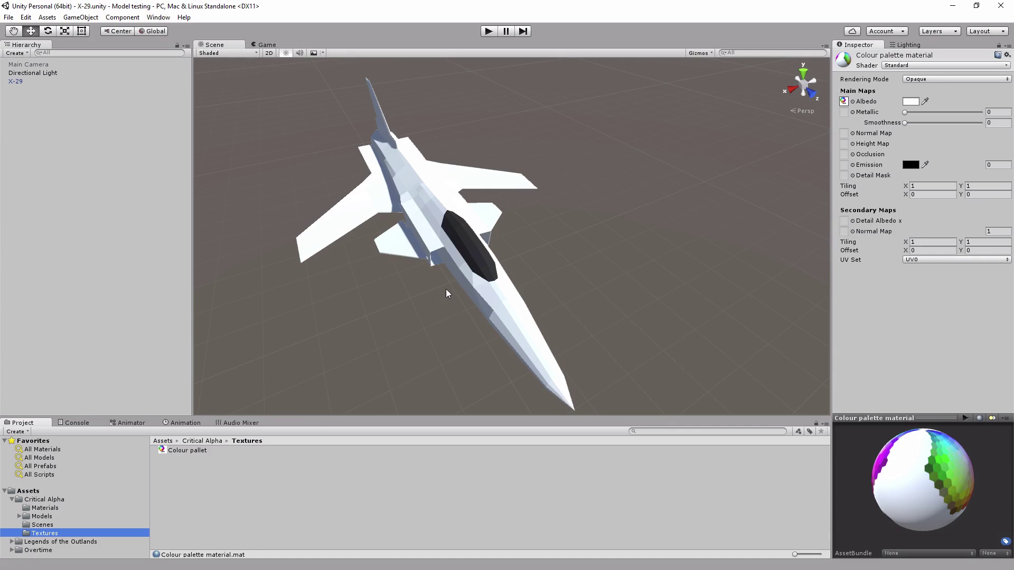
pyautogui.click(15, 80)
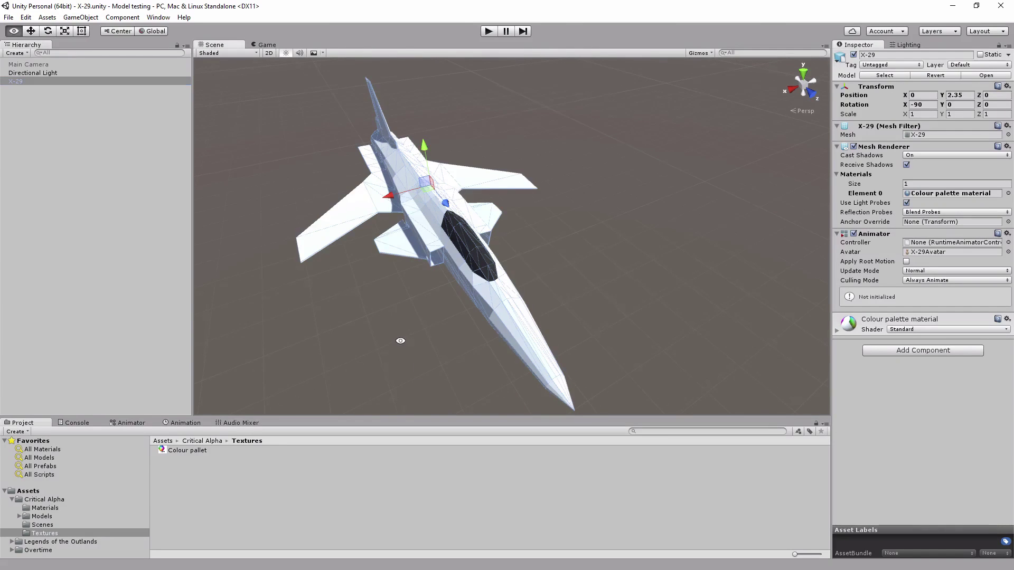
pyautogui.keyDown('alt'); pyautogui.moveTo(398, 339); pyautogui.dragTo(515, 301); pyautogui.keyUp('alt')
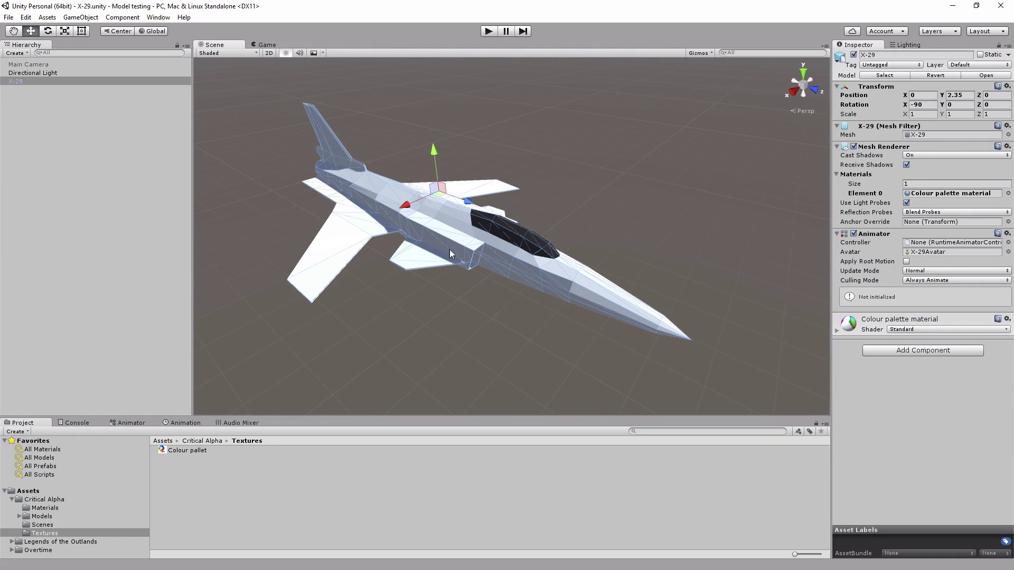
pyautogui.keyDown('alt'); pyautogui.moveTo(518, 309); pyautogui.dragTo(445, 312); pyautogui.keyUp('alt')
pyautogui.click(372, 351)
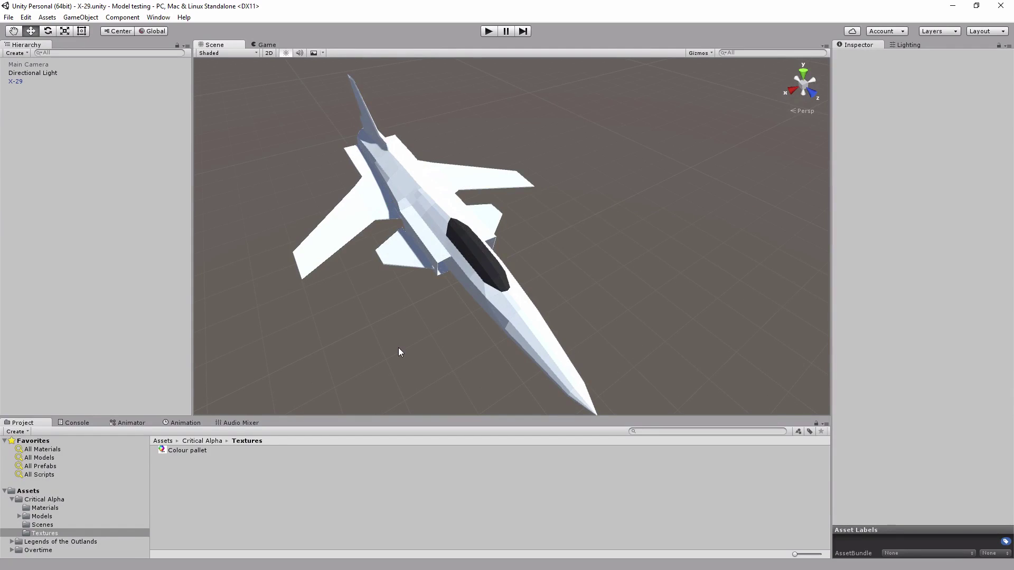